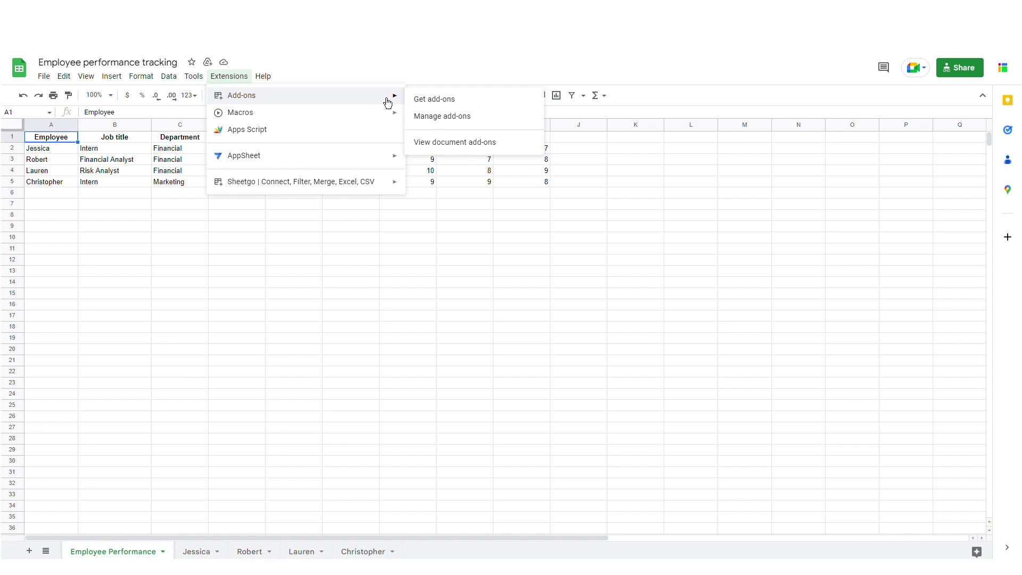
- Search the Google Workspace Marketplace for Sheetgo and open the Sheetgo add-on's listing
click(434, 100)
click(501, 100)
text(Sheetgo)
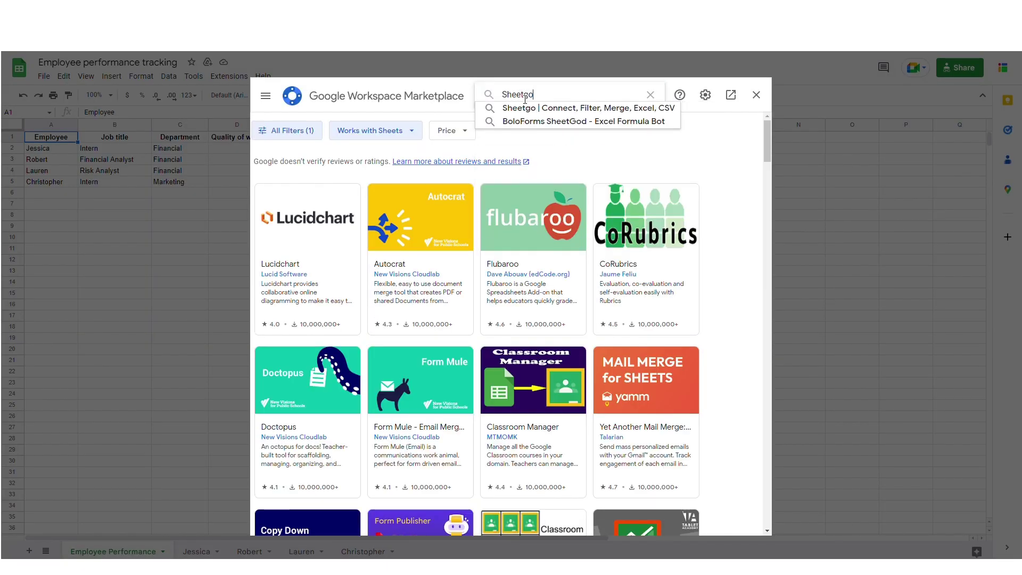
key(Return)
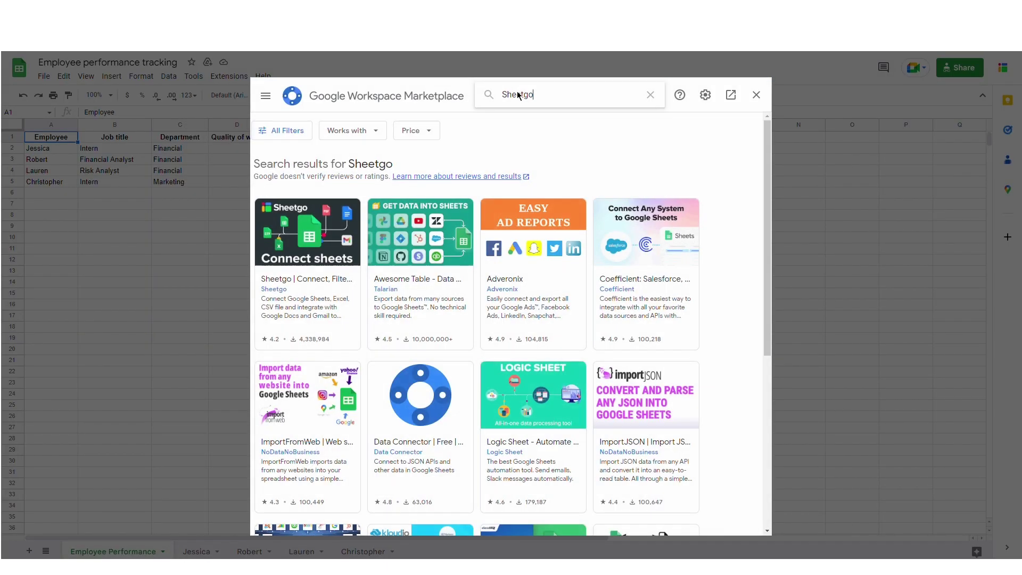
click(333, 216)
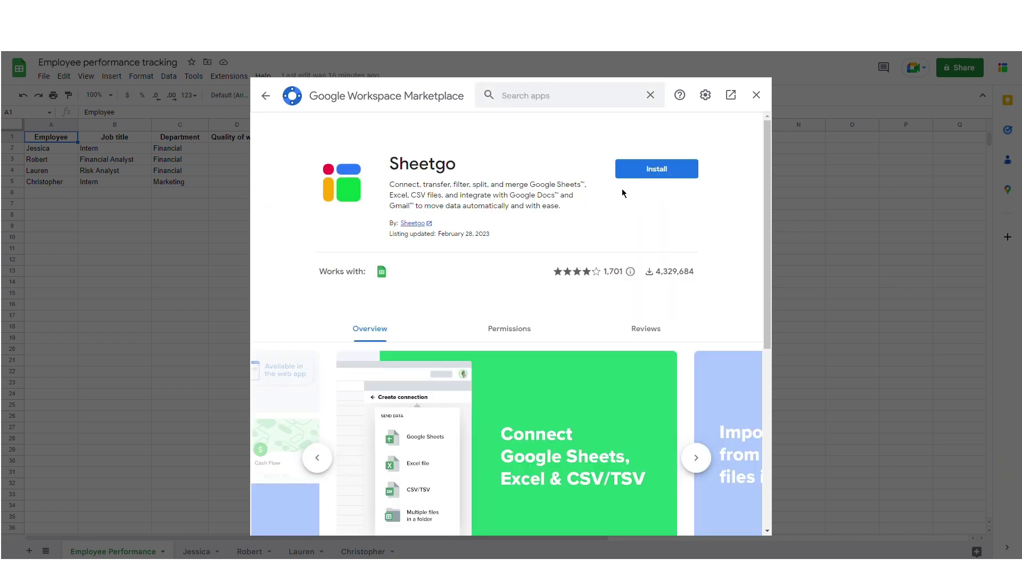
- Install the Sheetgo add-on with the required permission and return to the spreadsheet
click(645, 174)
click(580, 373)
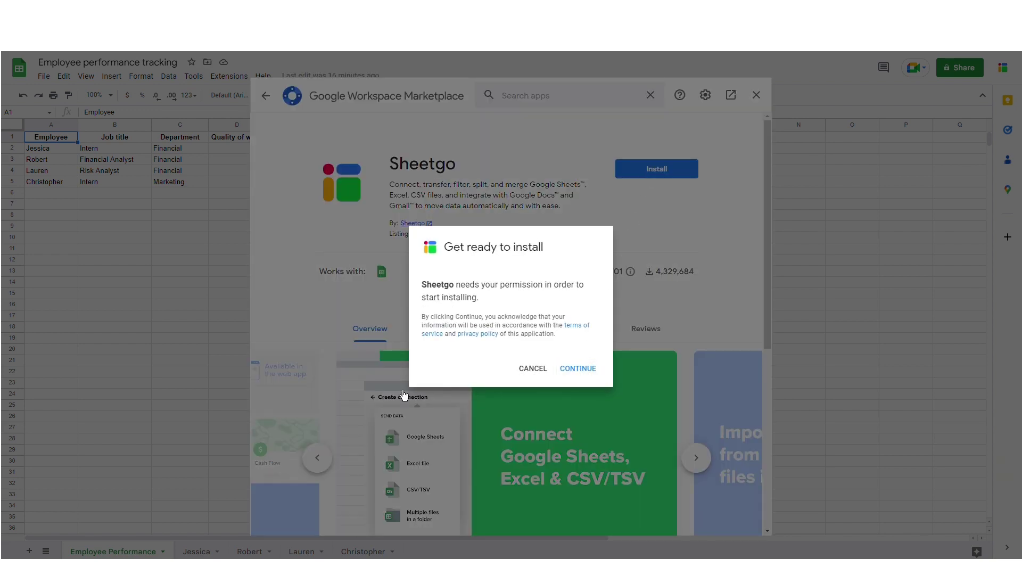
click(576, 367)
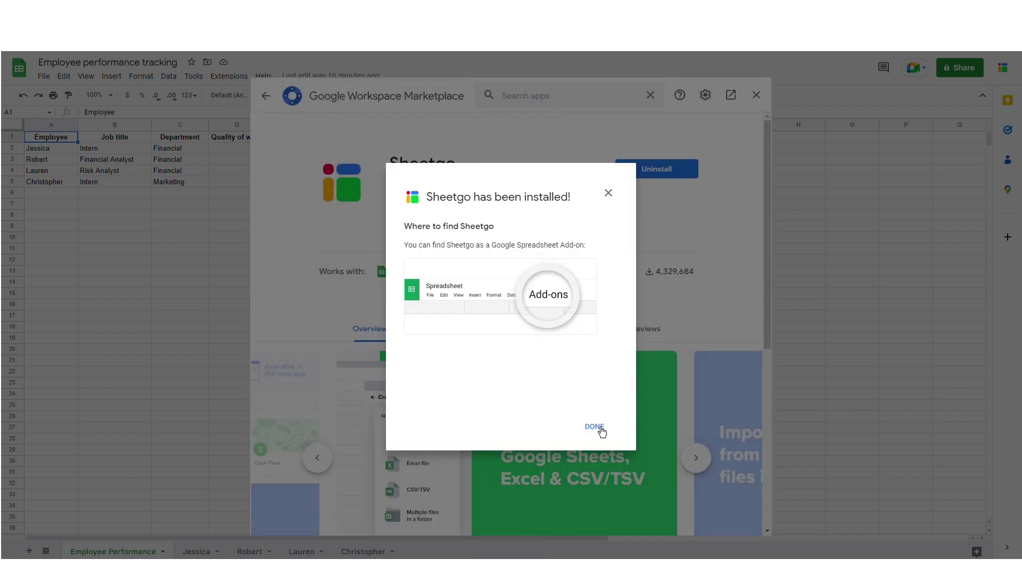
click(595, 427)
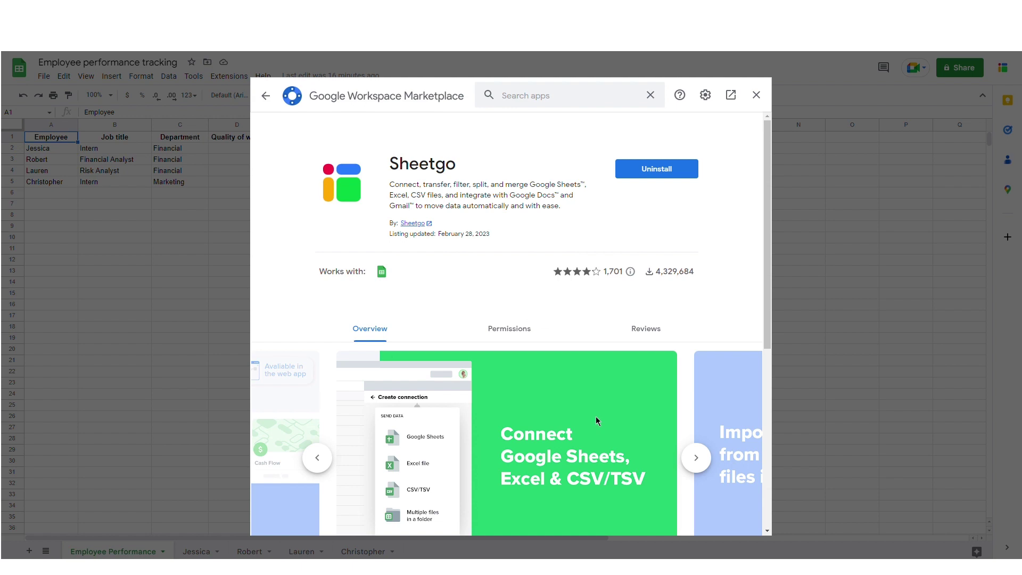
click(756, 94)
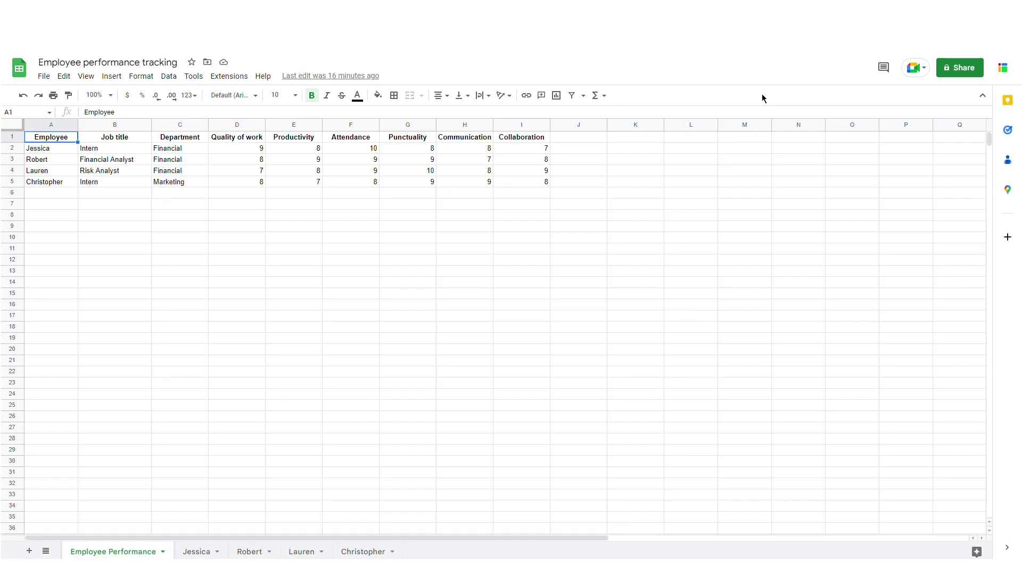
- Start the Sheetgo add-on, agree to its Terms of Use and Privacy Policy, and submit the introductory questionnaire
click(230, 76)
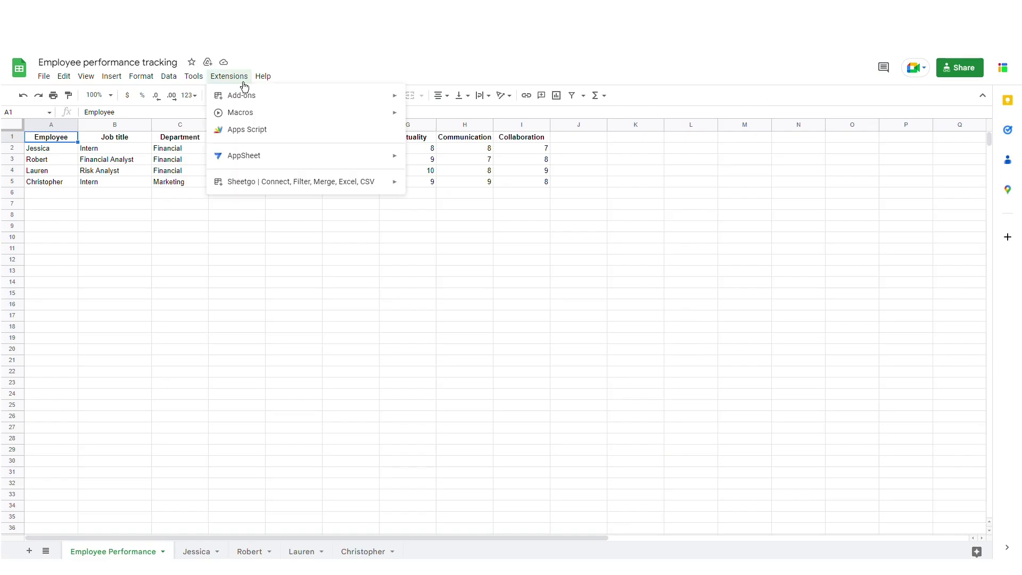
mouse_move(347, 191)
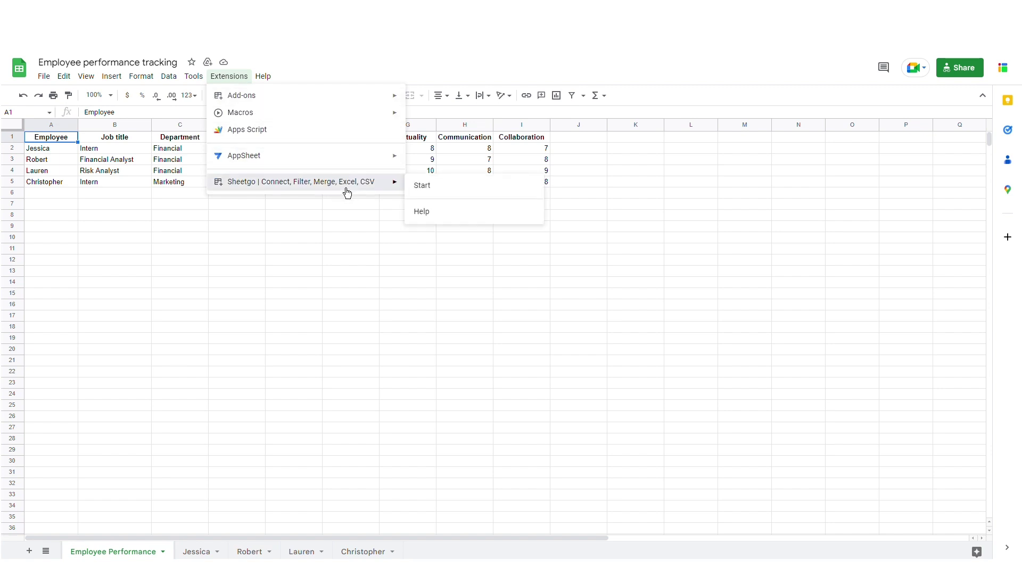
click(432, 186)
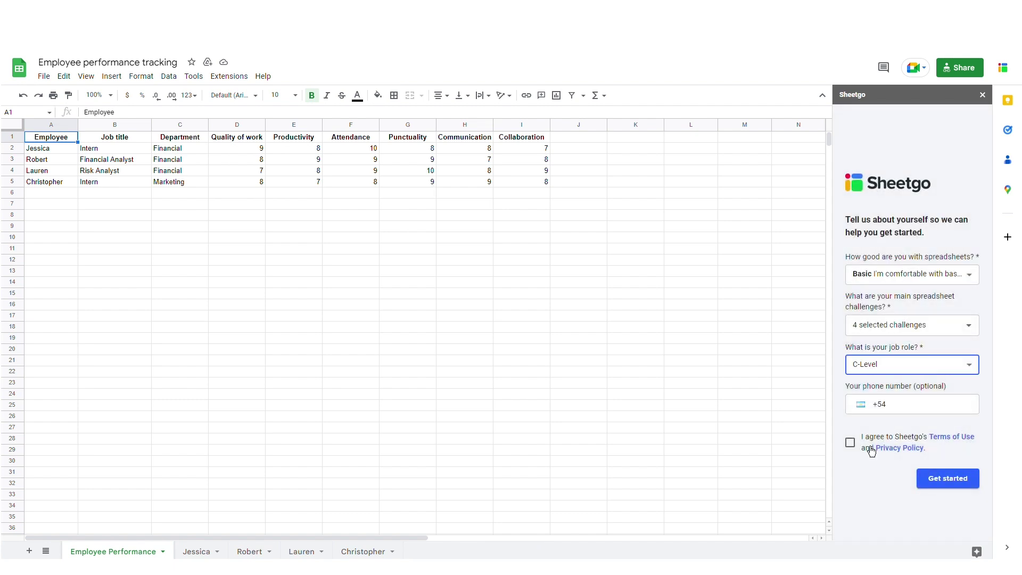
click(860, 450)
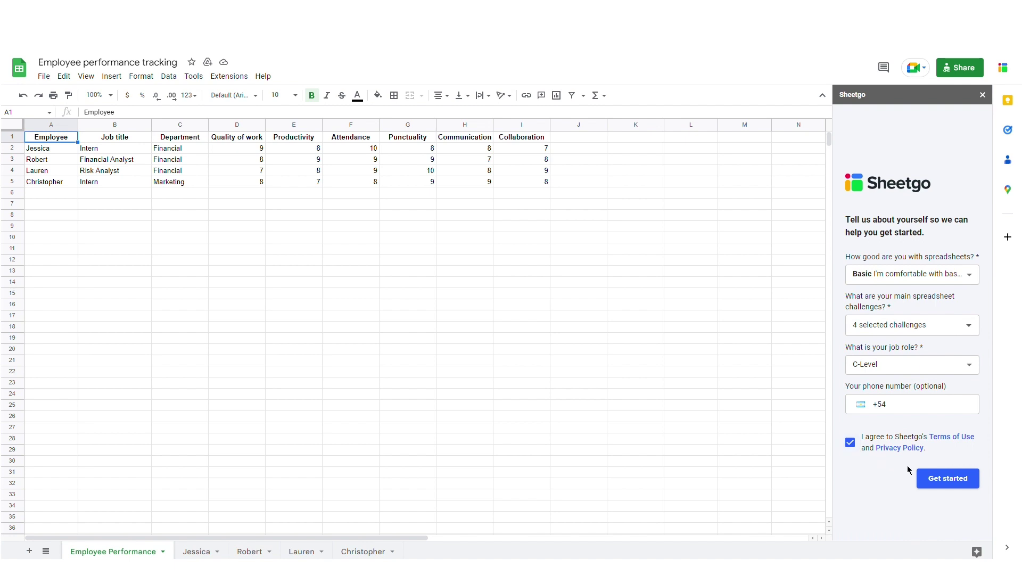
click(933, 482)
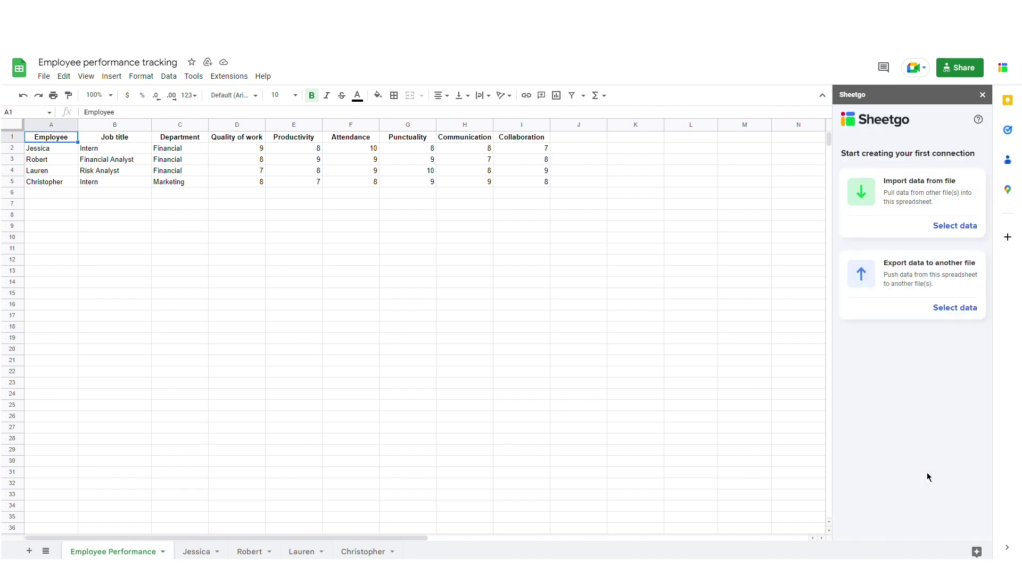
- Begin a connection that exports data to another file and grant Sheetgo access to Google Drive and Google Sheets
click(968, 311)
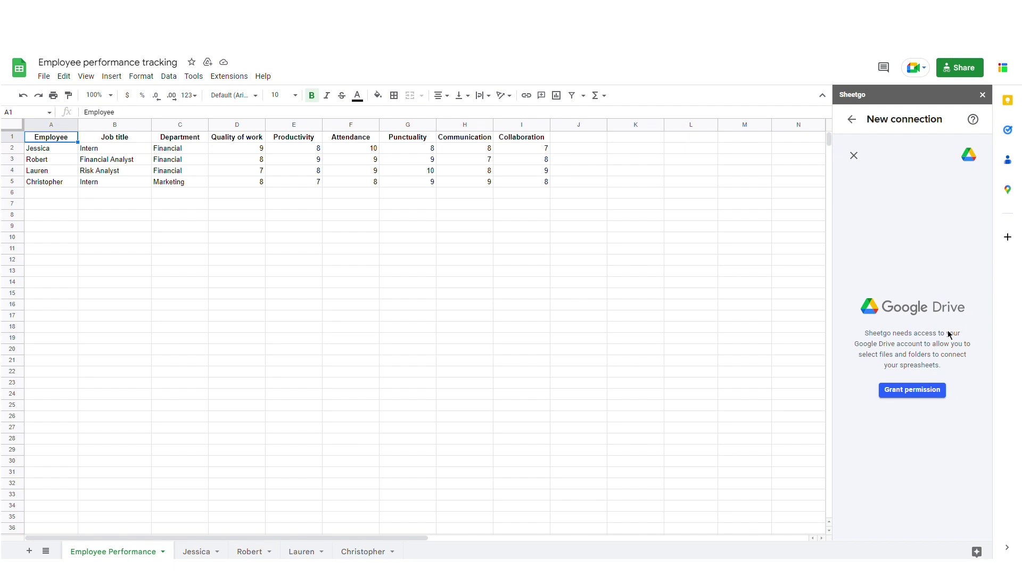
click(919, 392)
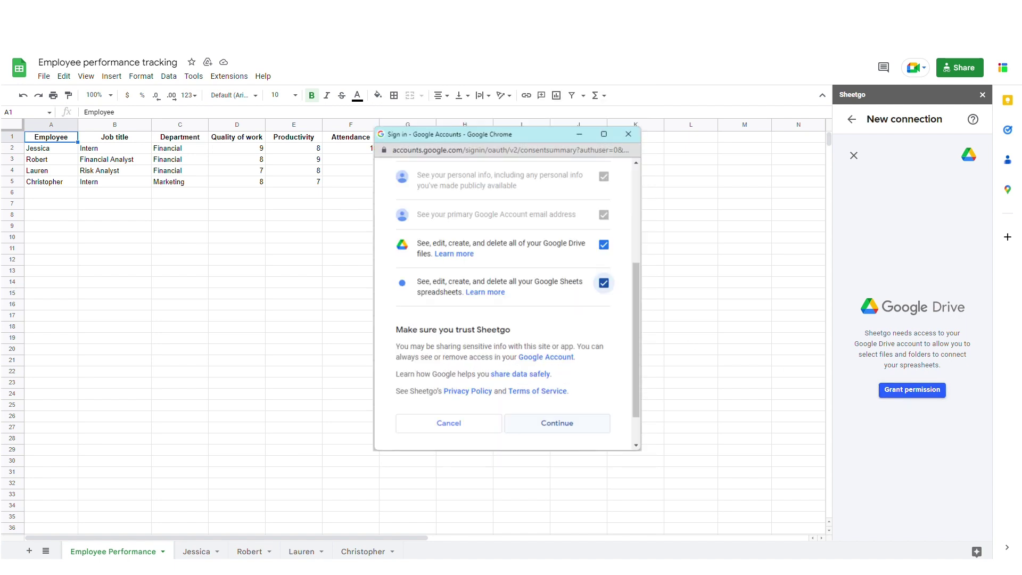
click(557, 423)
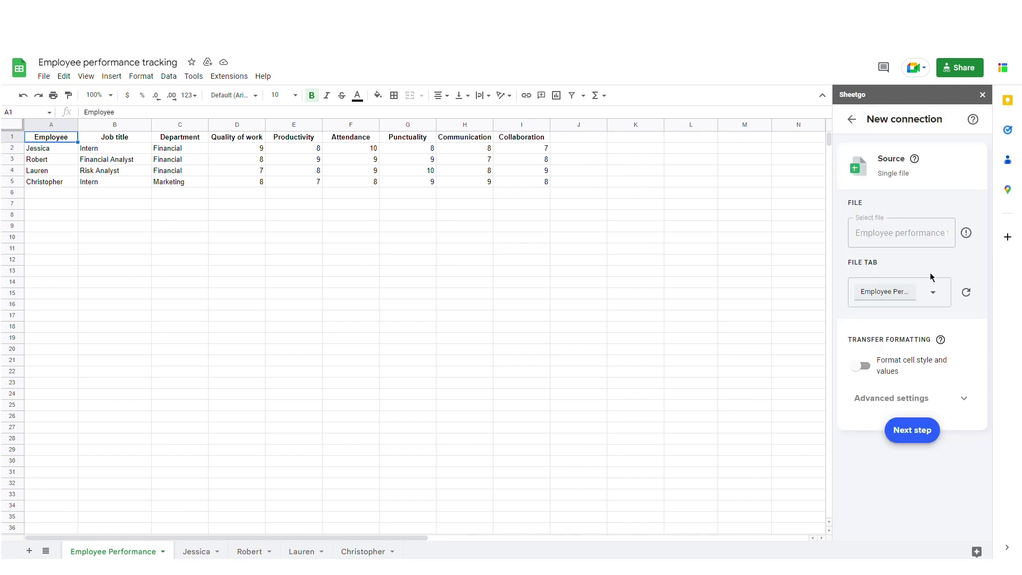
- Set only the first employee's tab as the source with cell style and value formatting transferred, and skip the data processor
click(934, 293)
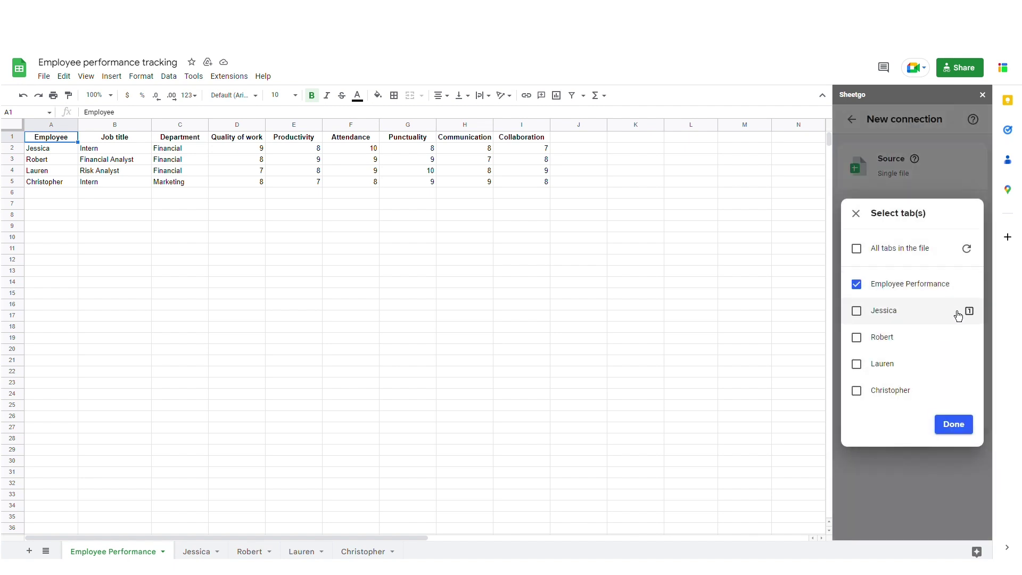
click(977, 323)
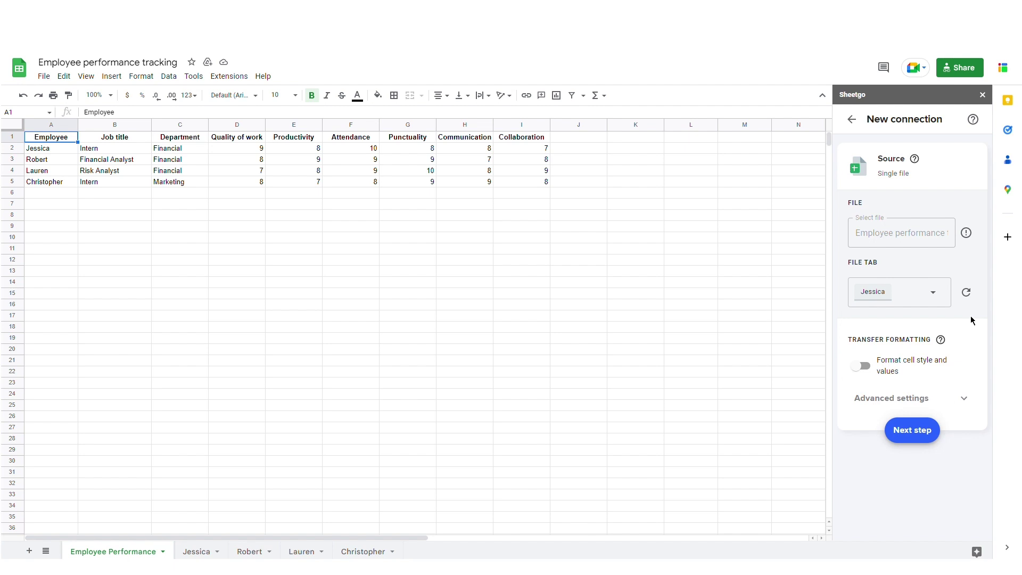
click(893, 376)
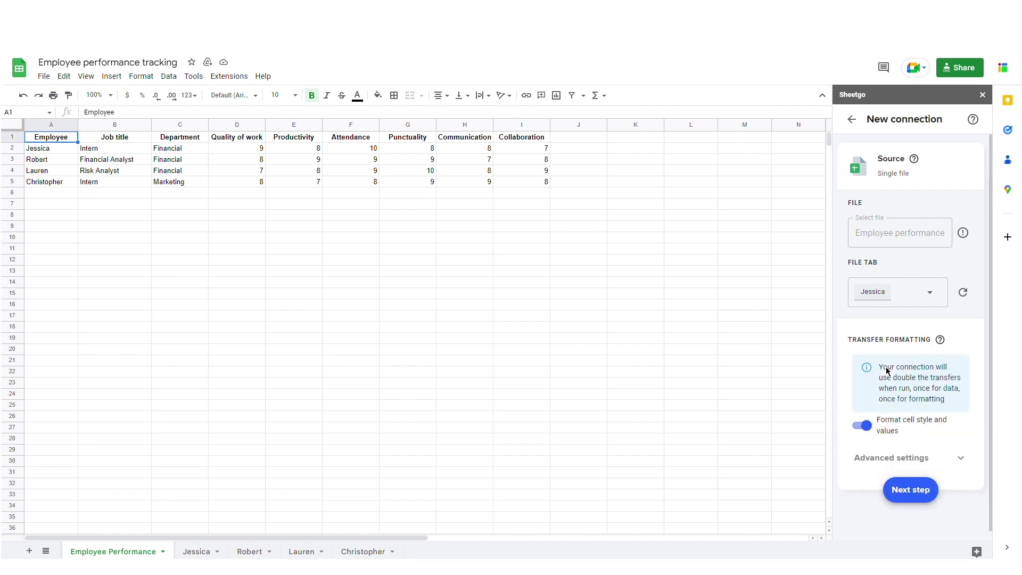
click(937, 491)
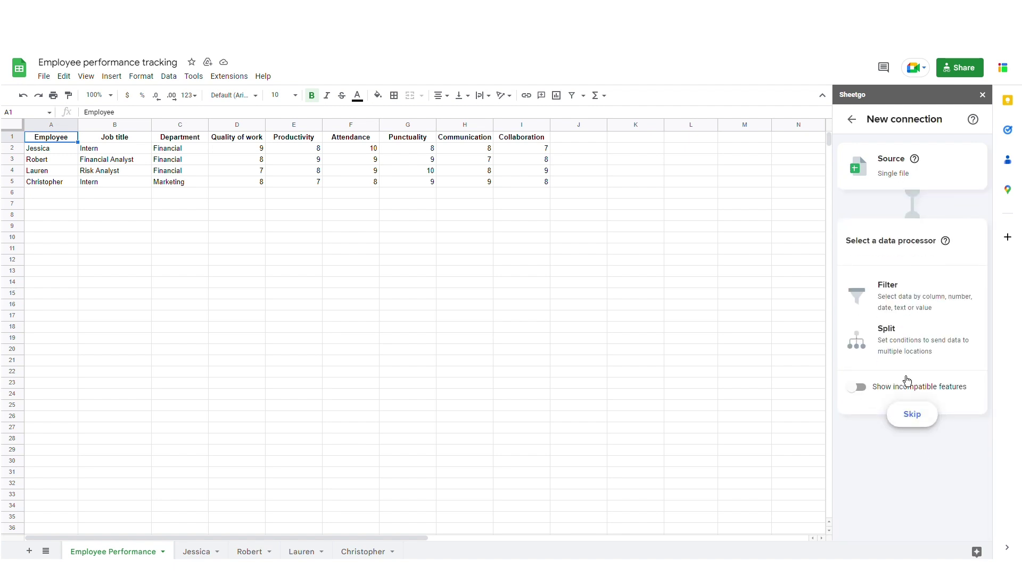
click(925, 420)
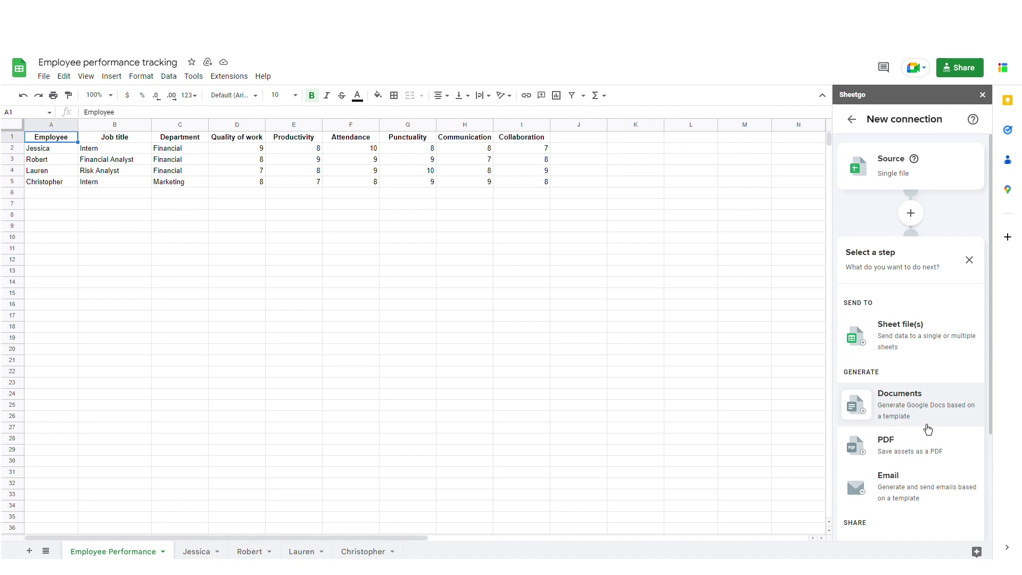
- Send the data to a new Google Sheets file named after the employee, with the tab name "Employee performance tracking"
click(921, 343)
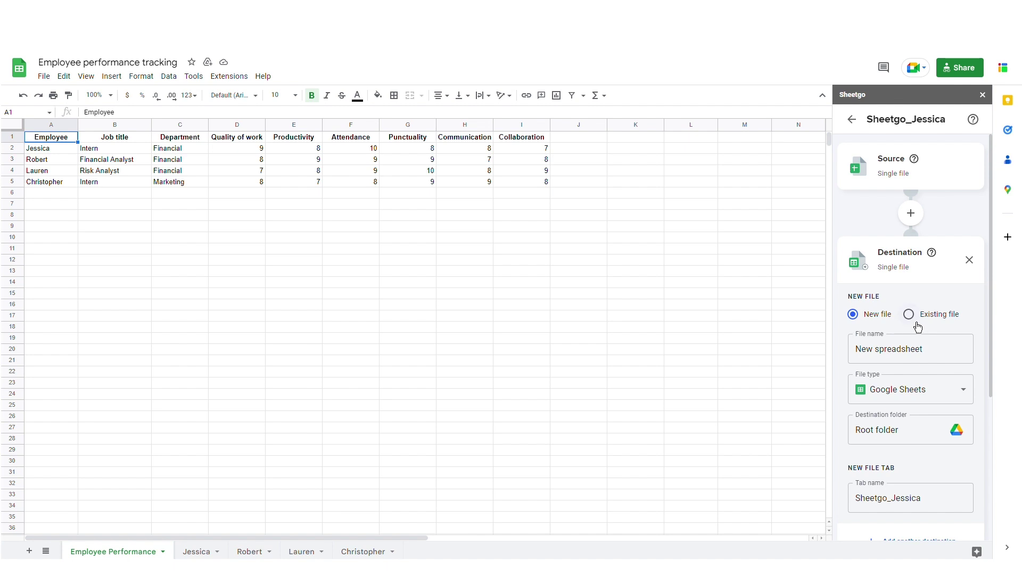
drag(942, 353, 829, 353)
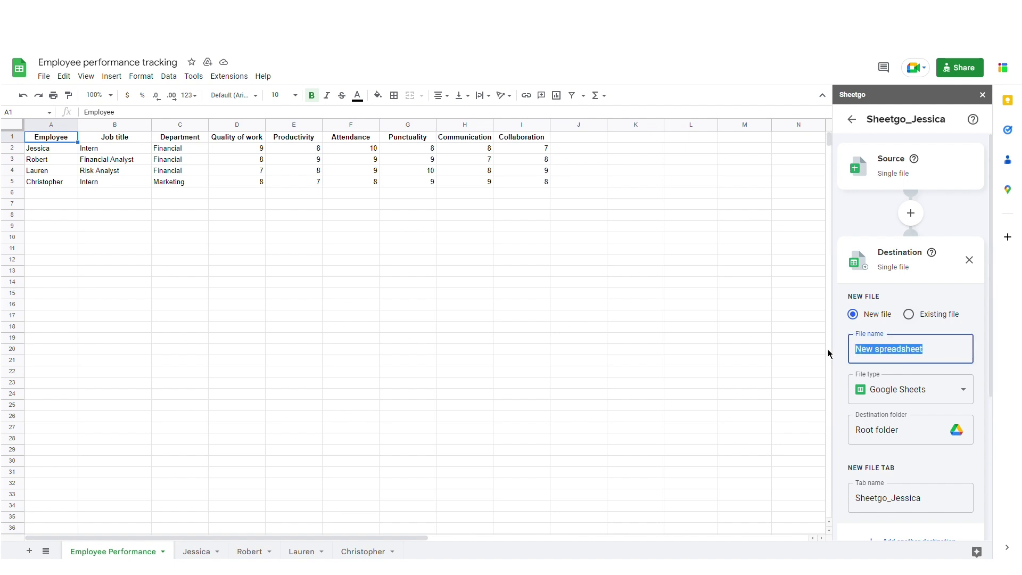
key(BackSpace)
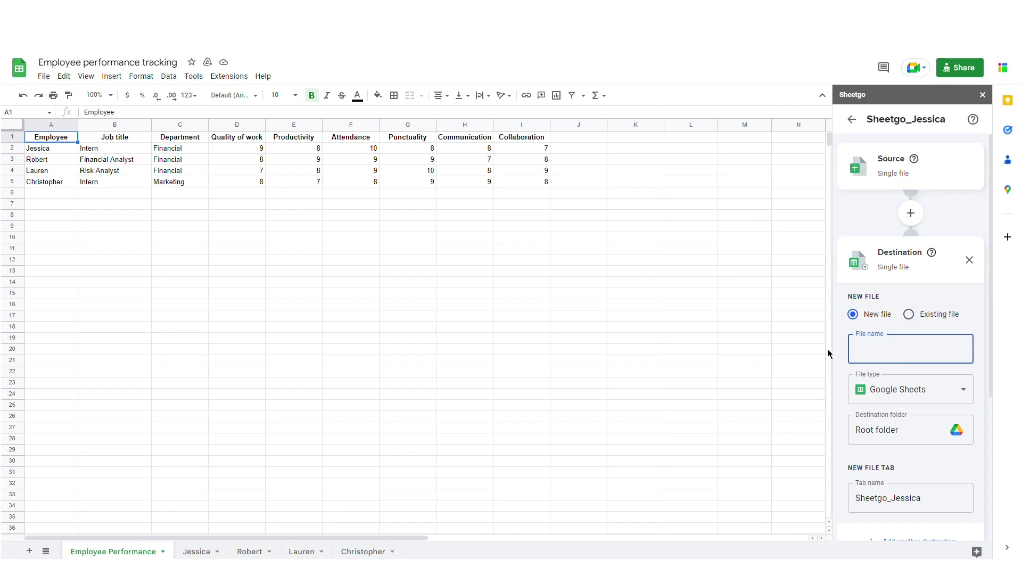
text(Jessica)
drag(924, 498, 859, 511)
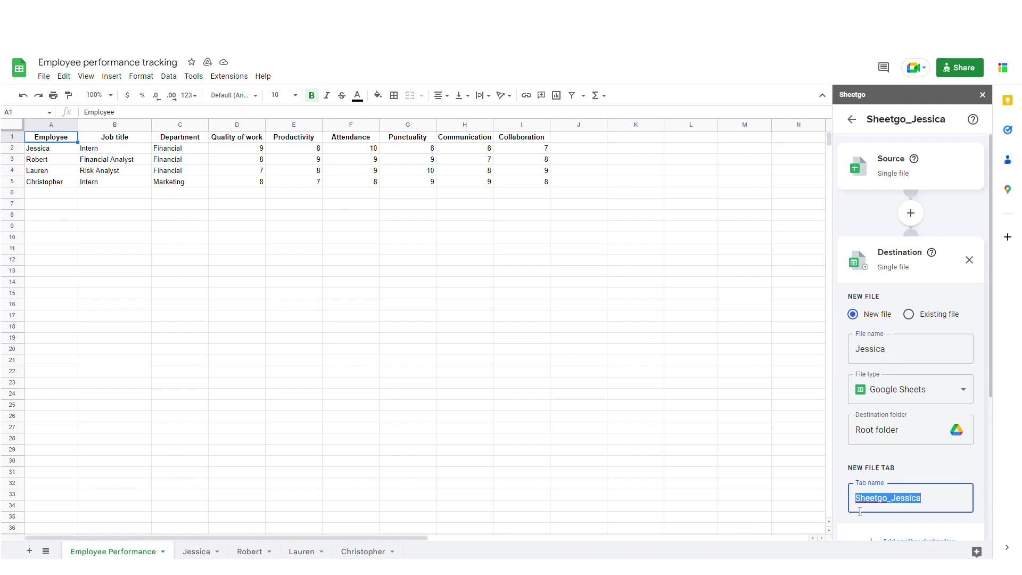
text(Employe)
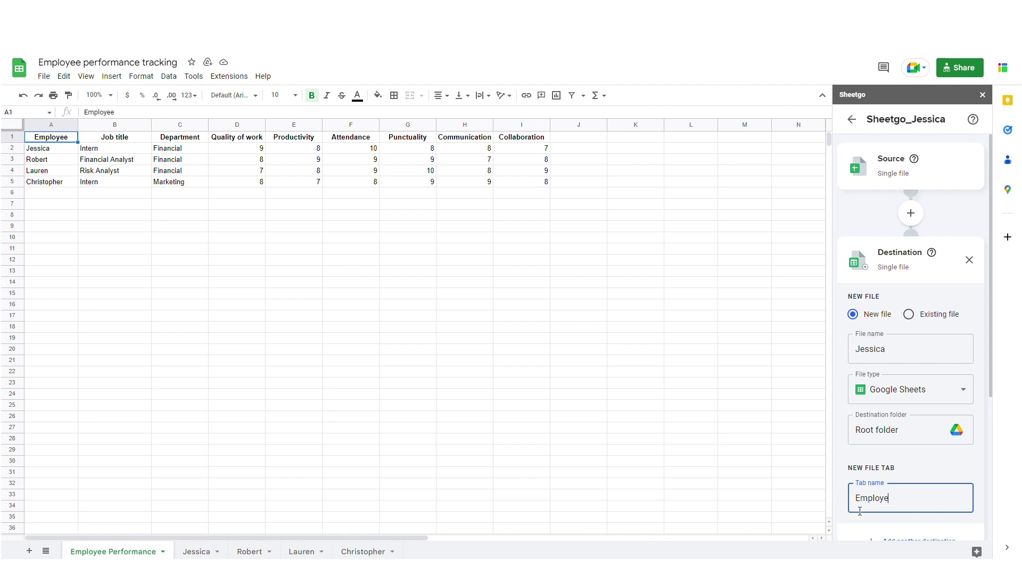
text(e performance tracking)
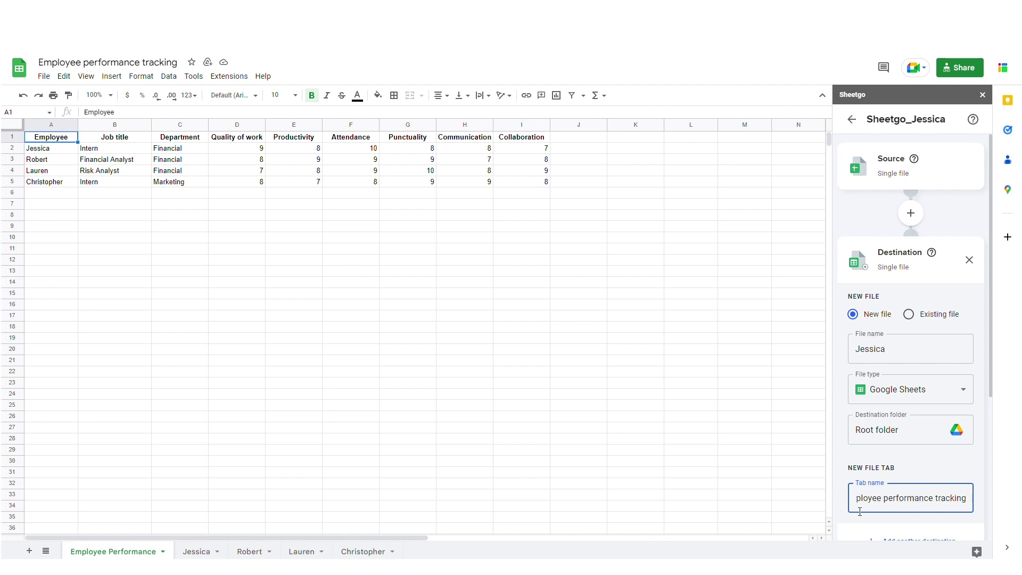
- Save the connection and schedule it to run automatically once a day, Monday to Friday, between 3:00 and 4:00 PM
click(905, 519)
scroll(915, 524, down, 2)
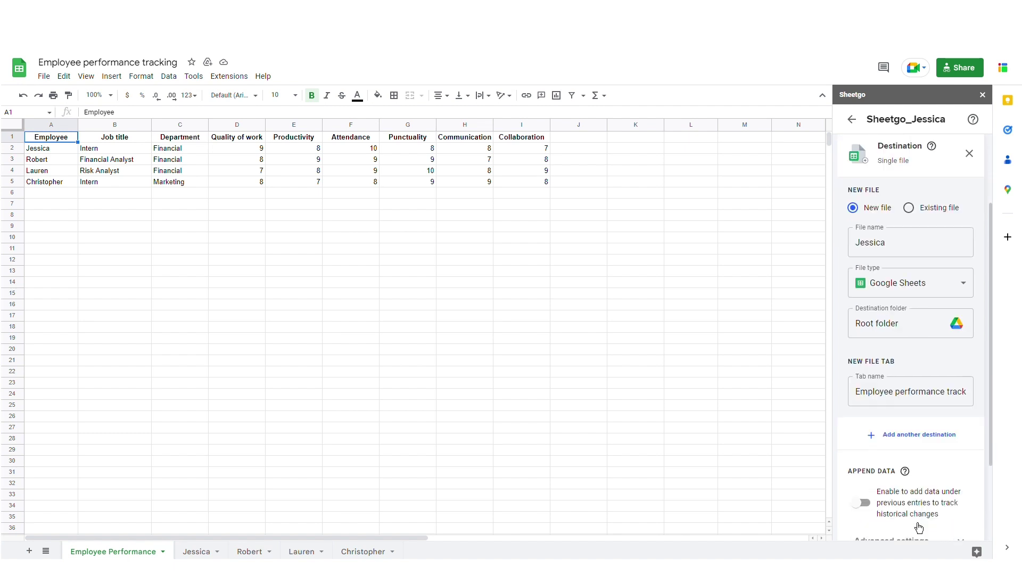
click(919, 526)
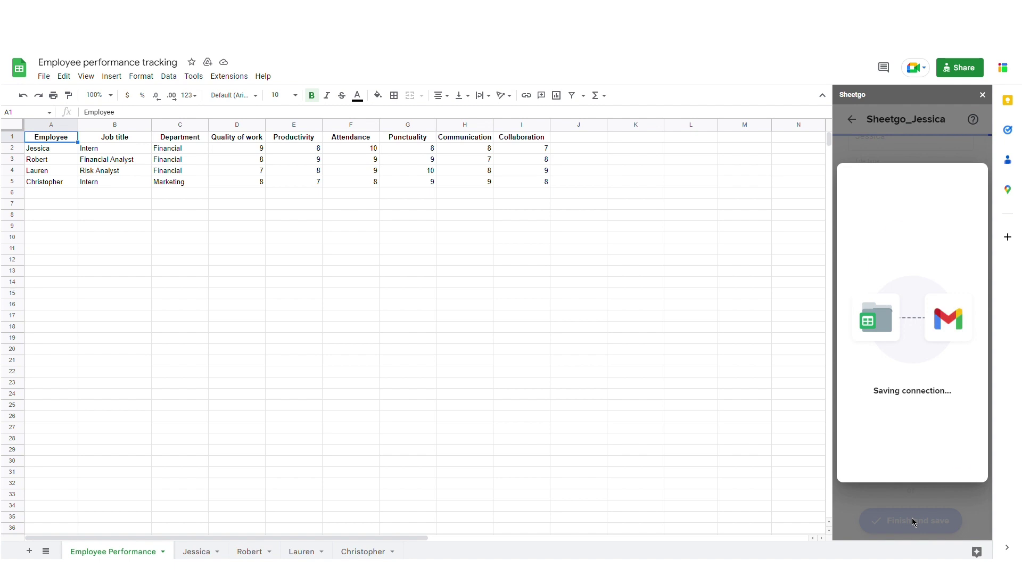
click(962, 462)
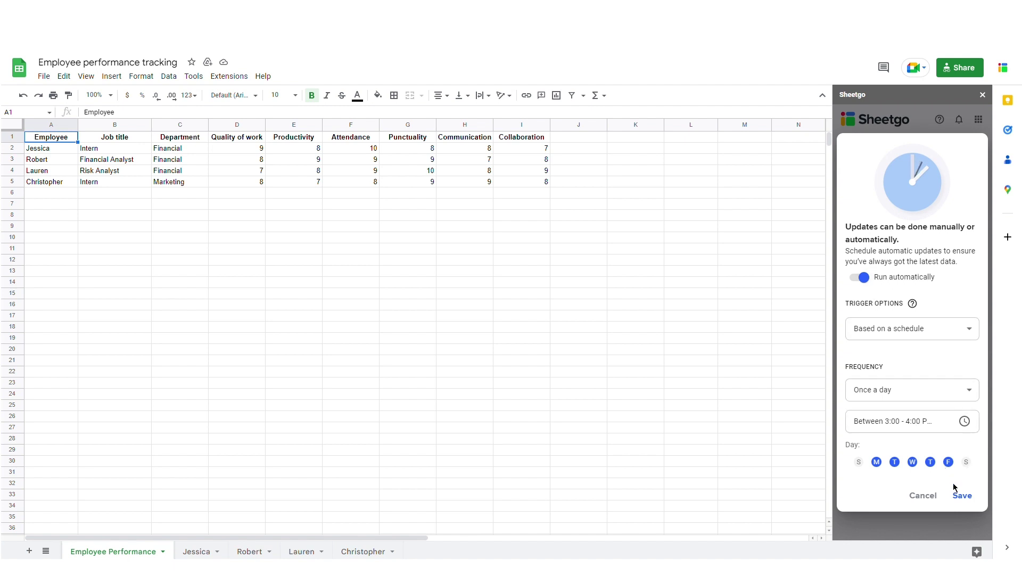
click(966, 502)
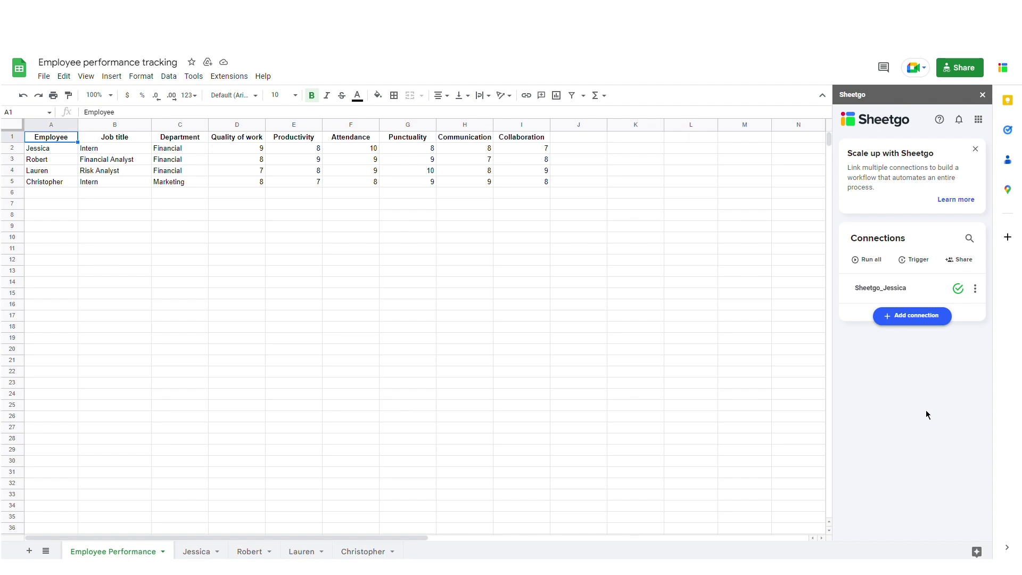
- Begin another export connection using the Employee Performance tab as its source
click(905, 319)
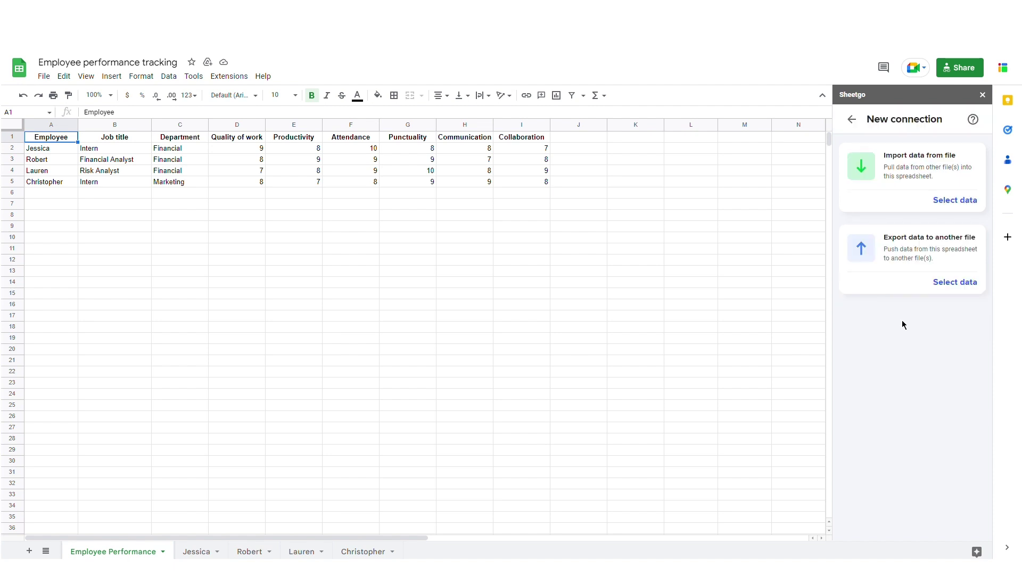
click(933, 291)
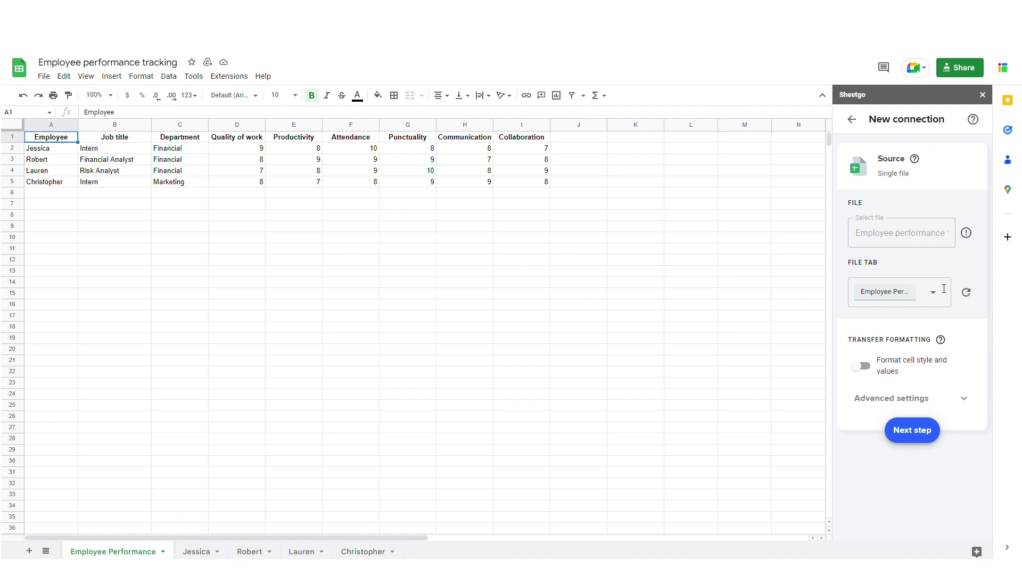
click(942, 305)
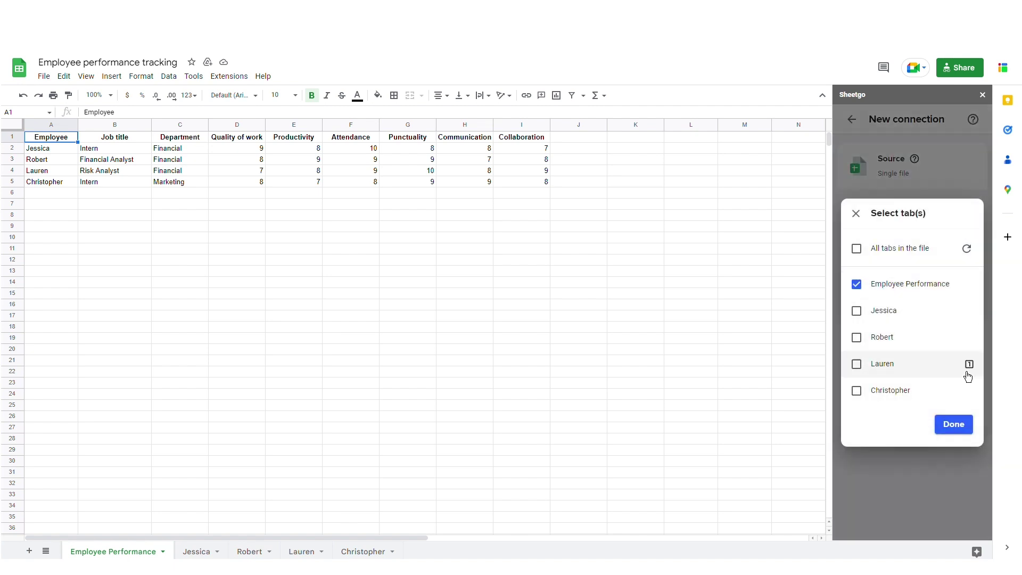
click(958, 428)
click(907, 430)
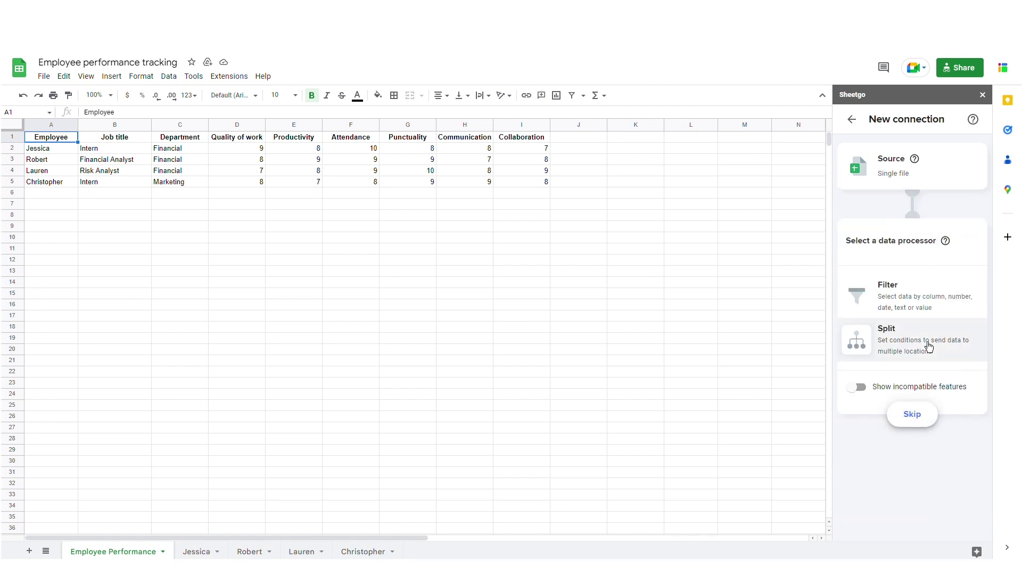
- Add a condition-based filter that keeps all columns in the file and requires the data to match one condition
click(926, 308)
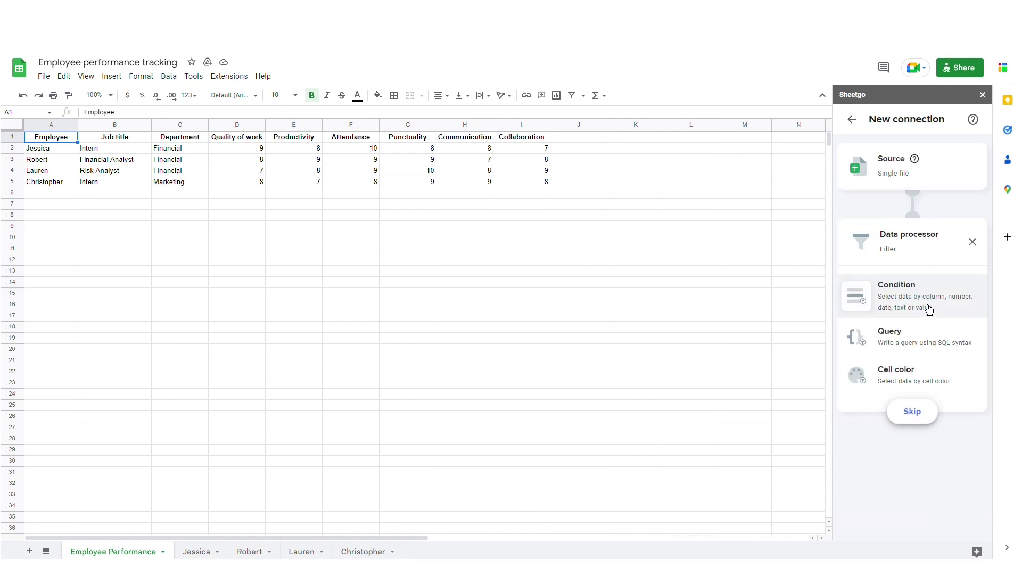
click(929, 309)
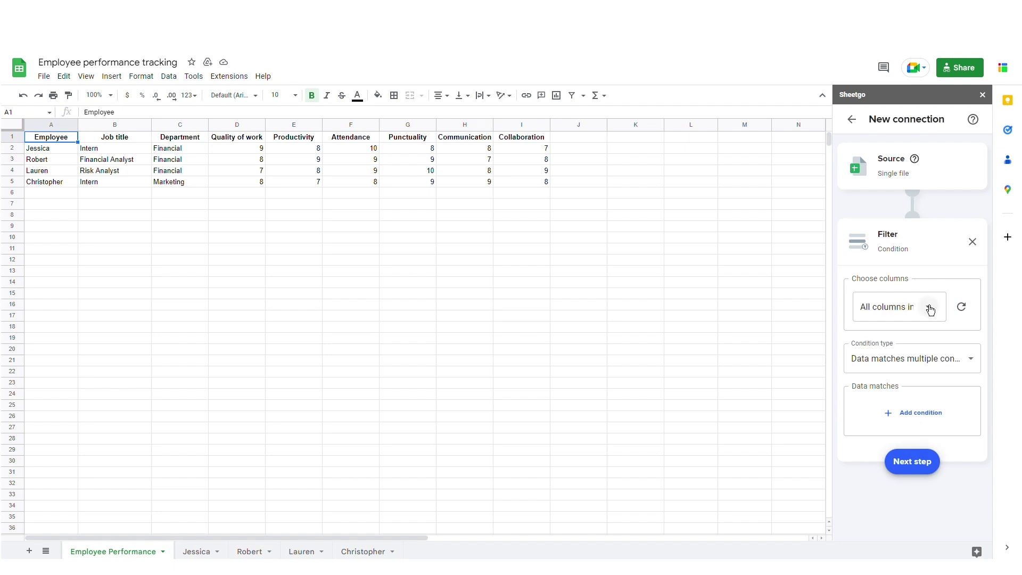
click(928, 309)
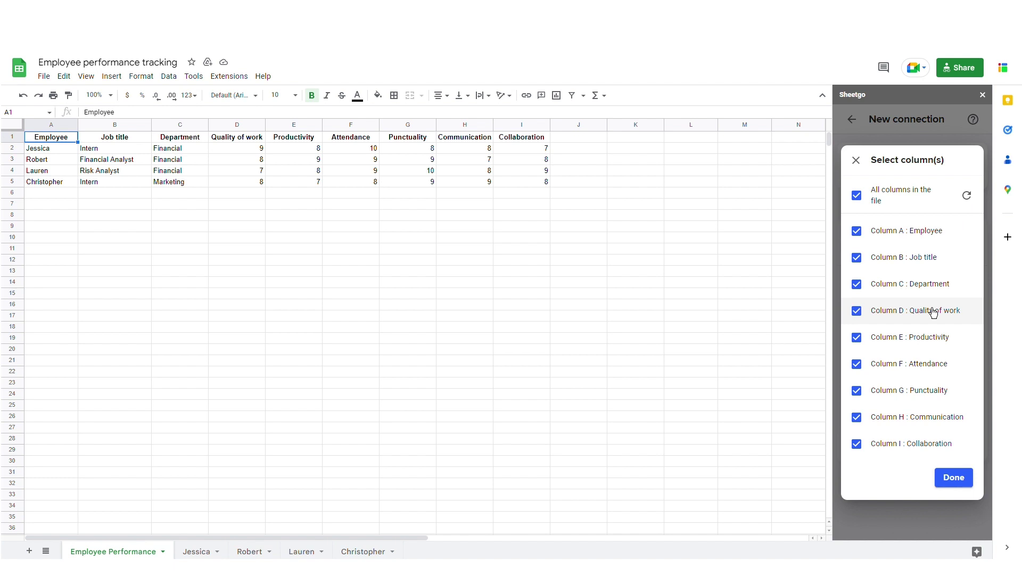
click(953, 481)
click(952, 364)
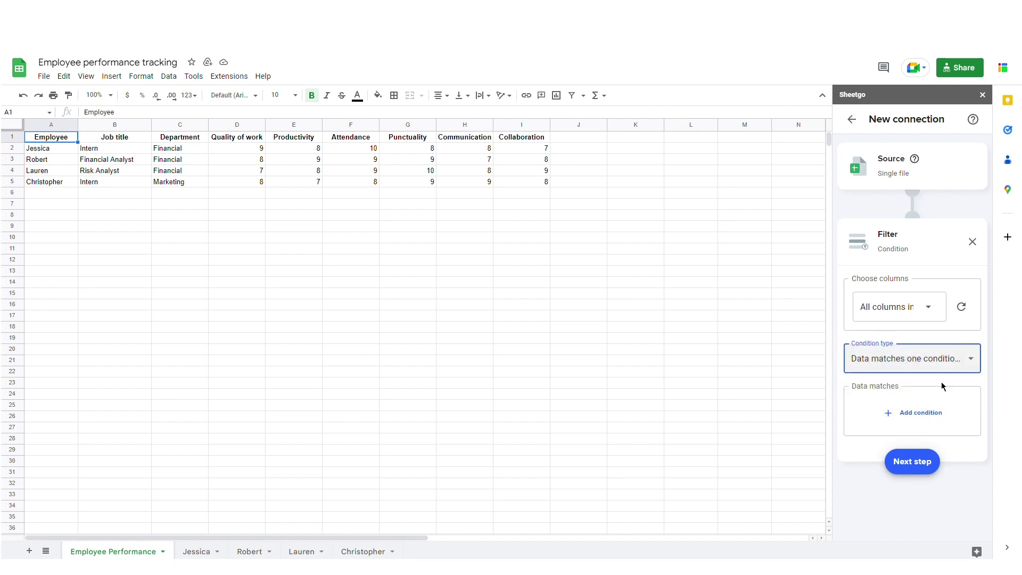
- Add and confirm a filter condition requiring Column A : Employee to be exactly the employee name in cell A4, finishing the filter setup
click(946, 419)
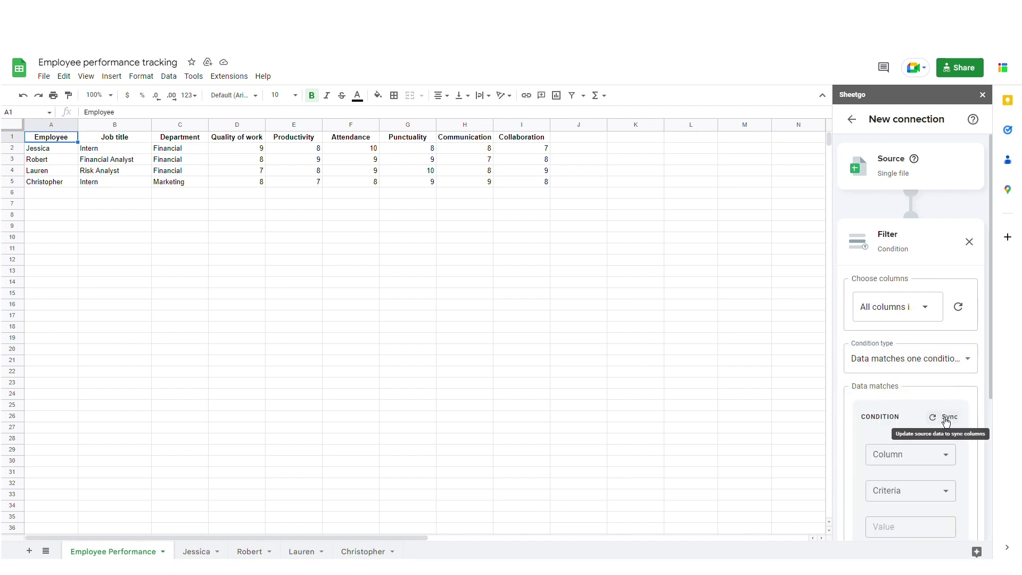
scroll(943, 418, down, 2)
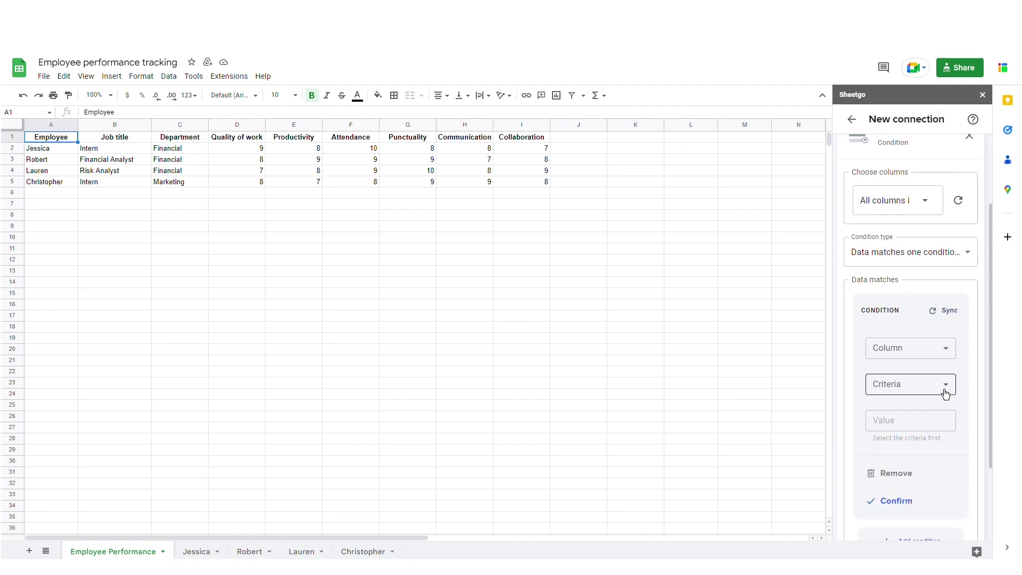
click(945, 354)
click(940, 321)
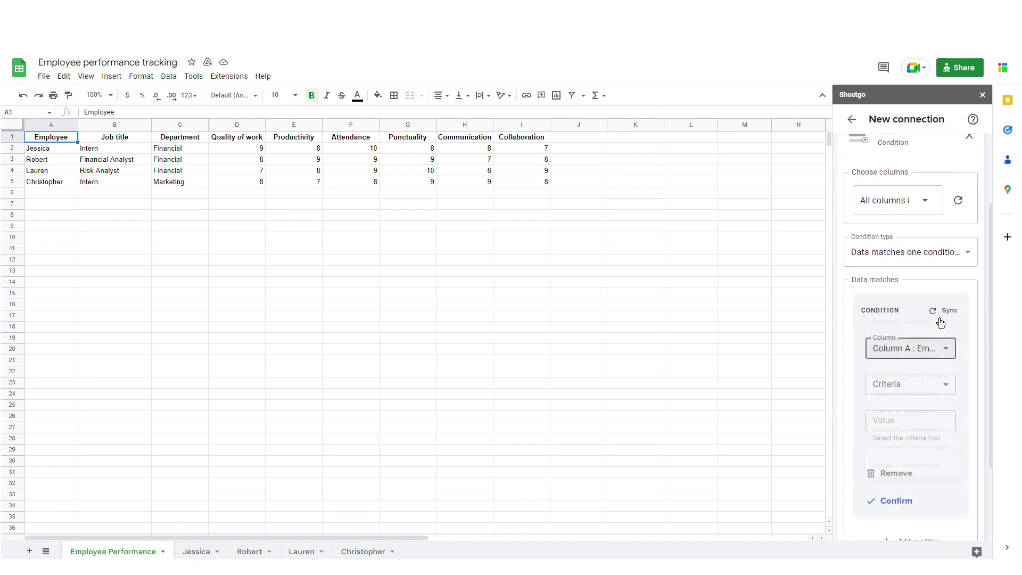
click(937, 394)
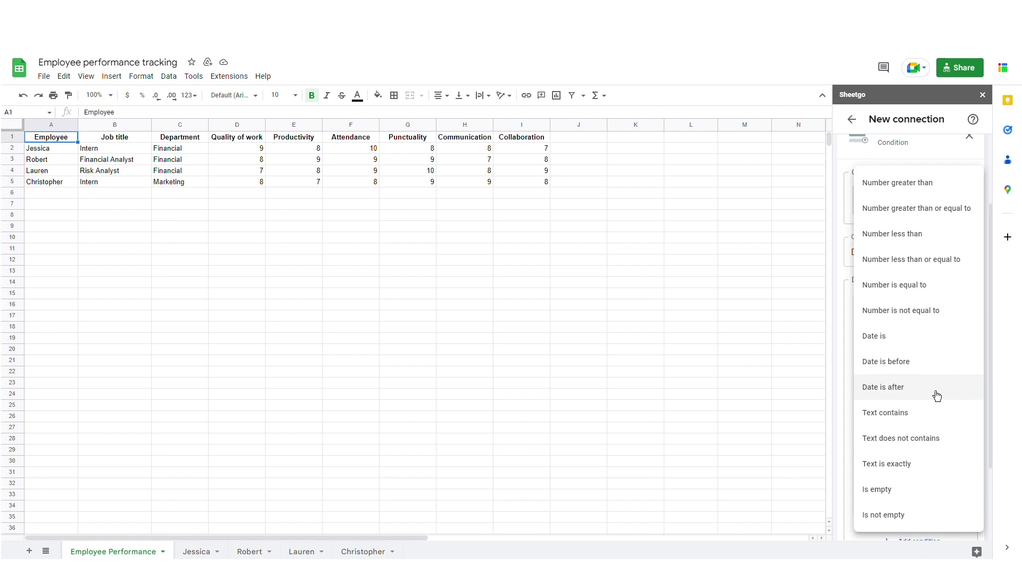
click(935, 465)
click(931, 429)
text(Lauren)
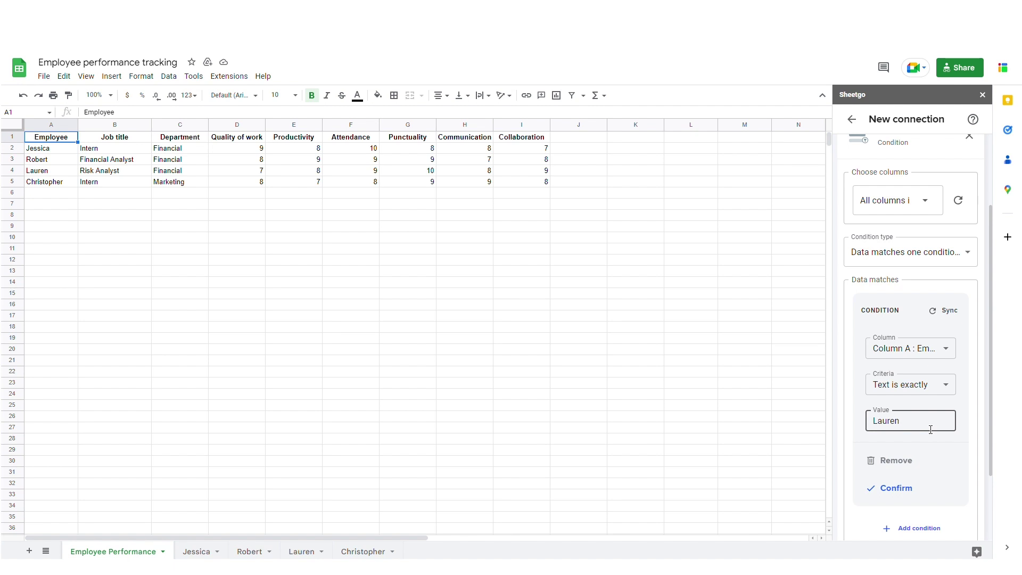
click(907, 499)
click(903, 490)
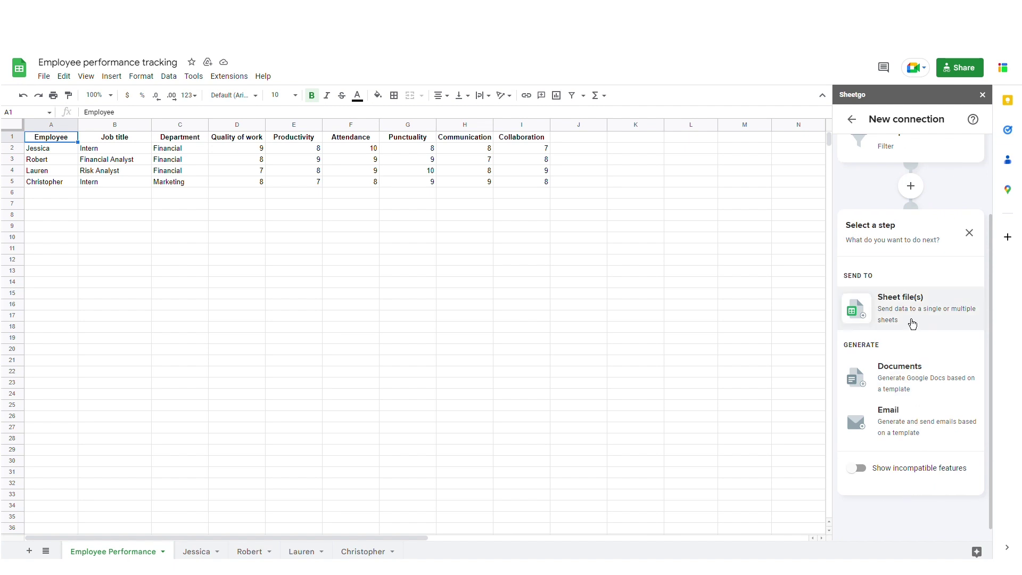
- Send the filtered data to a new Google Sheets file named after the employee in cell A4
click(908, 318)
click(941, 432)
key(BackSpace)
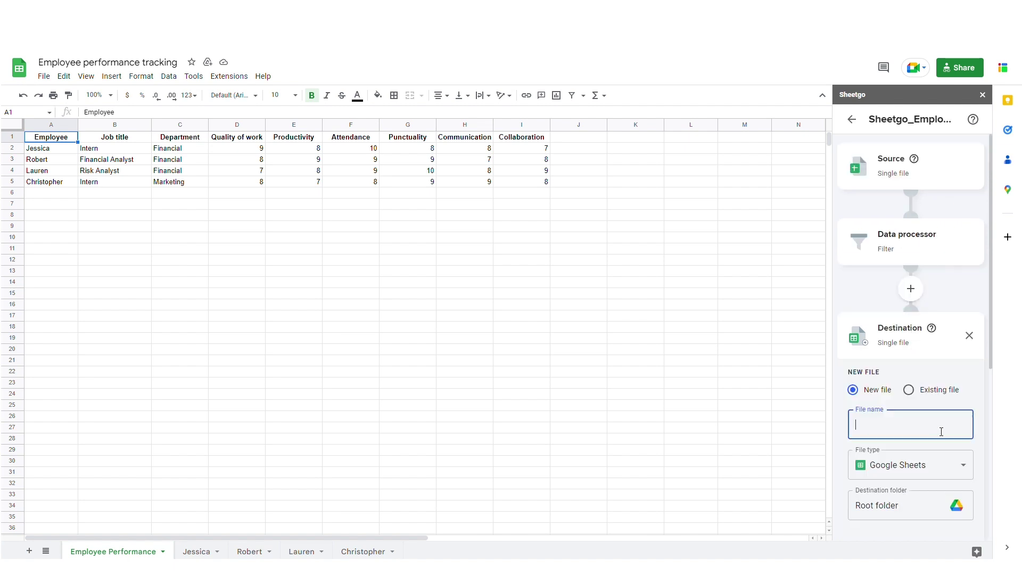
text(Lauren)
- Name the destination tab "Employee Performance" and save the connection
scroll(942, 432, down, 2)
click(941, 471)
drag(899, 478, 838, 470)
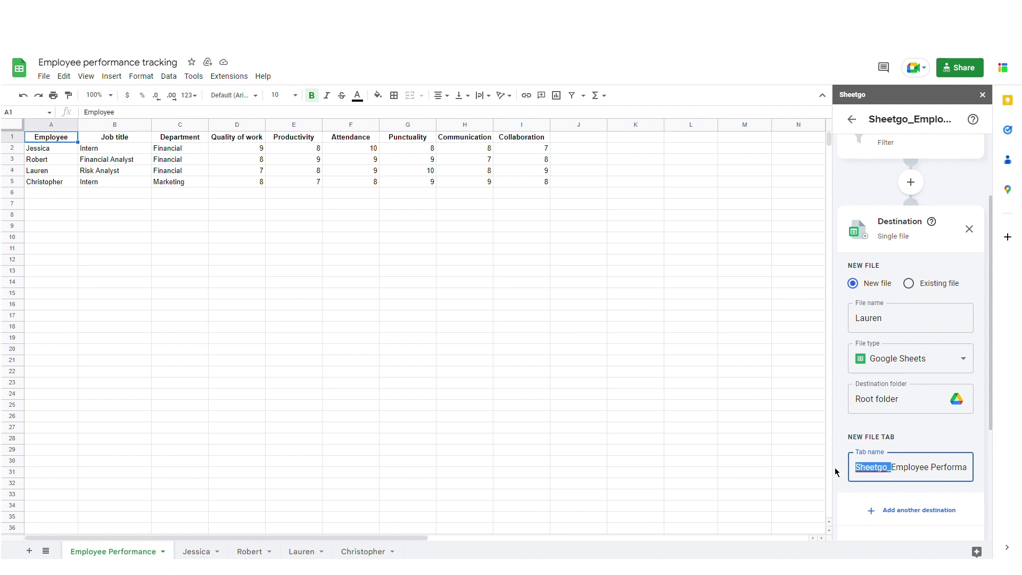
key(BackSpace)
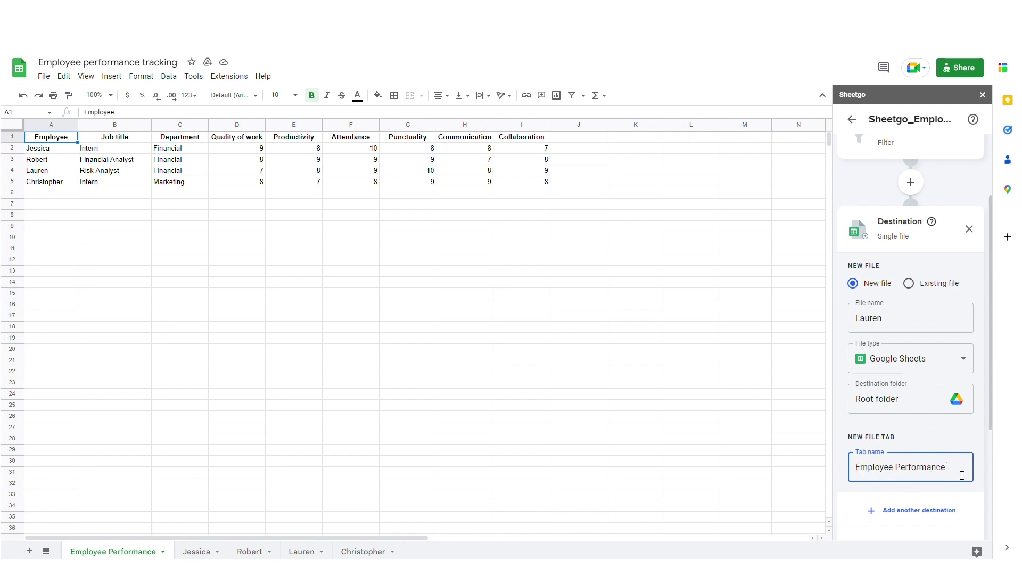
scroll(962, 475, down, 4)
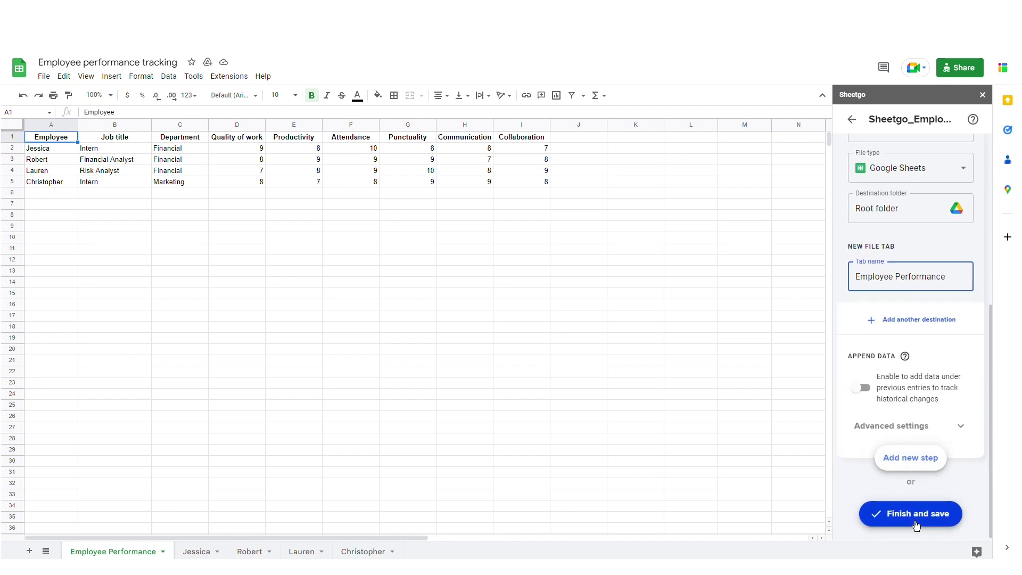
click(909, 514)
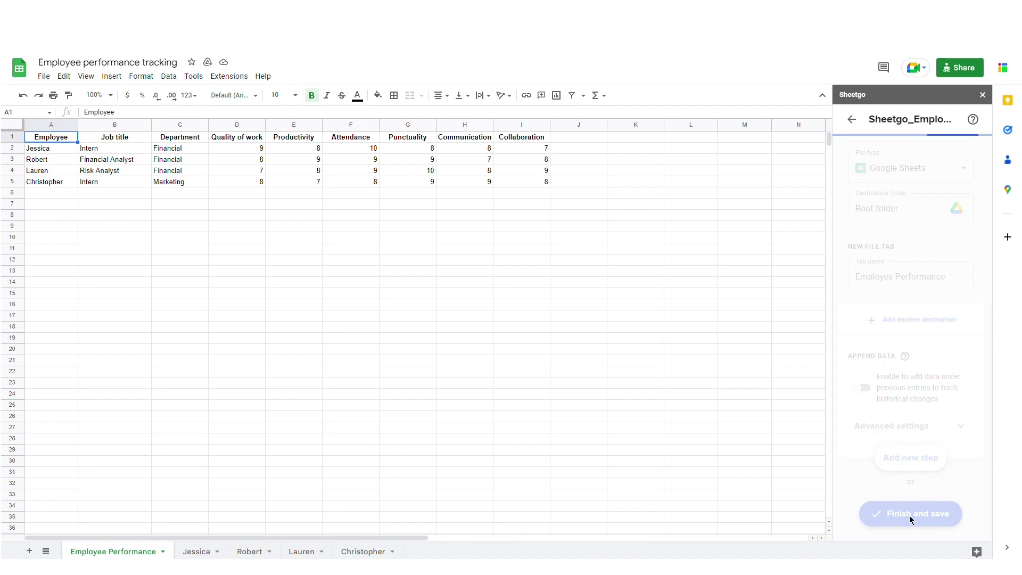